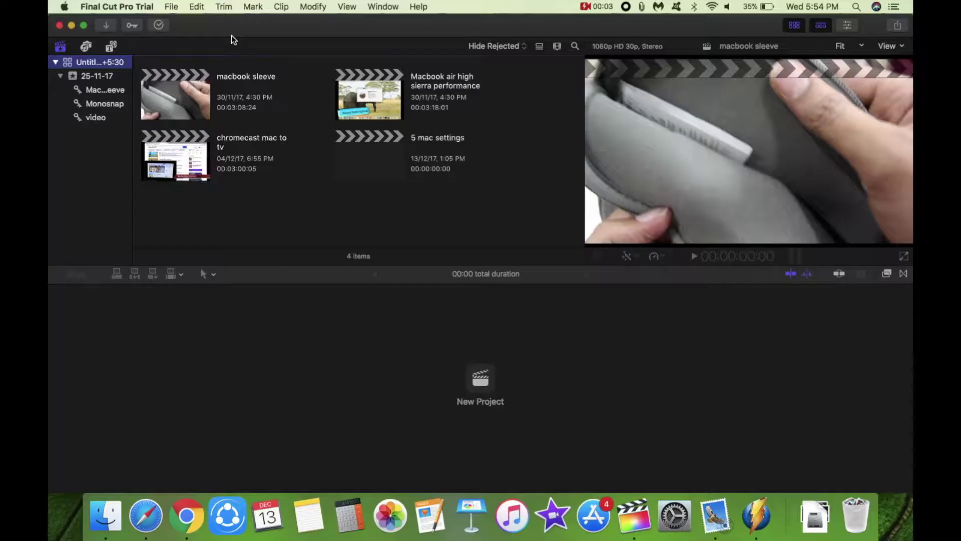
Open Import Media, preview clips IMG_6185 to IMG_6194 in Videos, and select all nine
{"action": "left_click", "coordinate": [111, 26]}
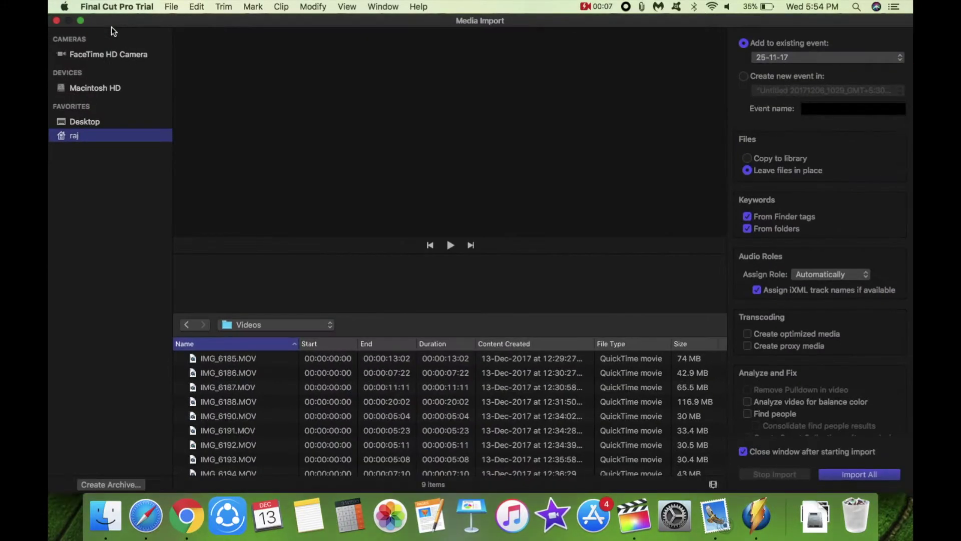
{"action": "scroll", "coordinate": [290, 420], "scroll_direction": "down", "scroll_amount": 1}
{"action": "scroll", "coordinate": [291, 420], "scroll_direction": "up", "scroll_amount": 1}
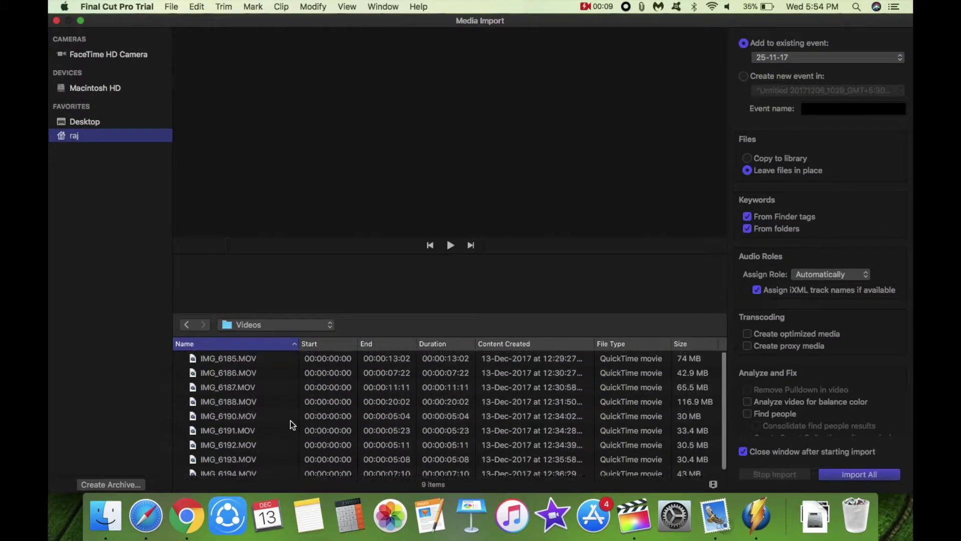
{"action": "left_click", "coordinate": [226, 358]}
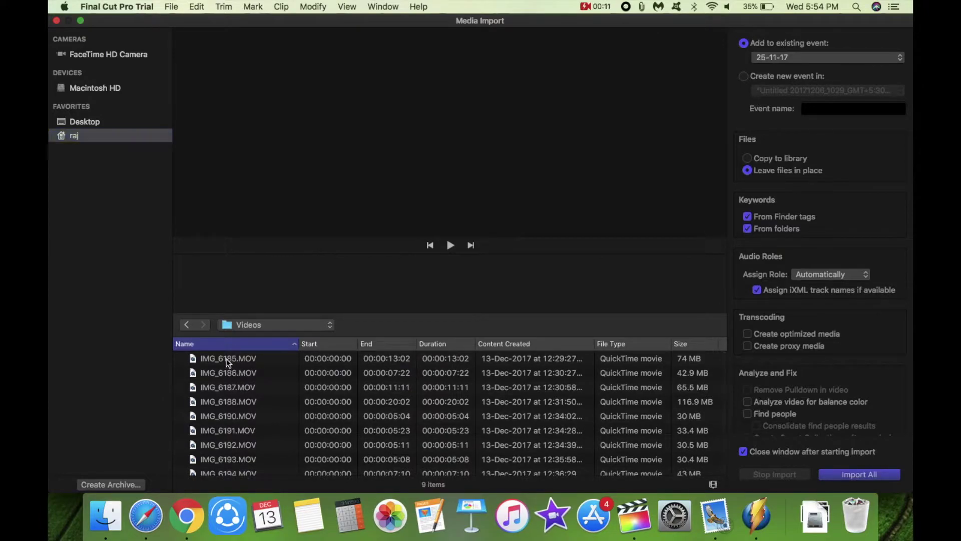
{"action": "key", "text": "Down"}
{"action": "key", "text": "Down"}
{"action": "key", "text": "Down"}
{"action": "key", "text": "Down"}
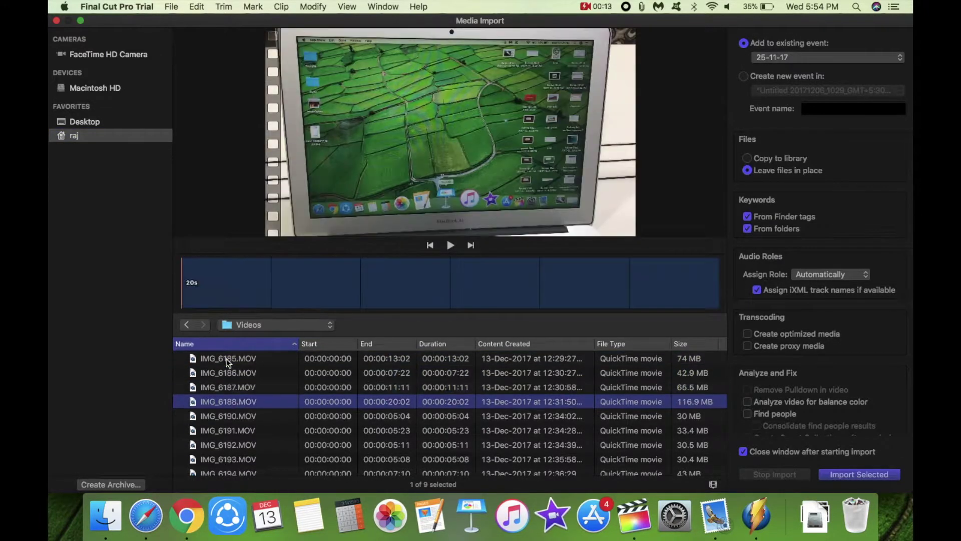
{"action": "key", "text": "Down"}
{"action": "key", "text": "Down"}
{"action": "key", "text": "Down"}
{"action": "key", "text": "Down"}
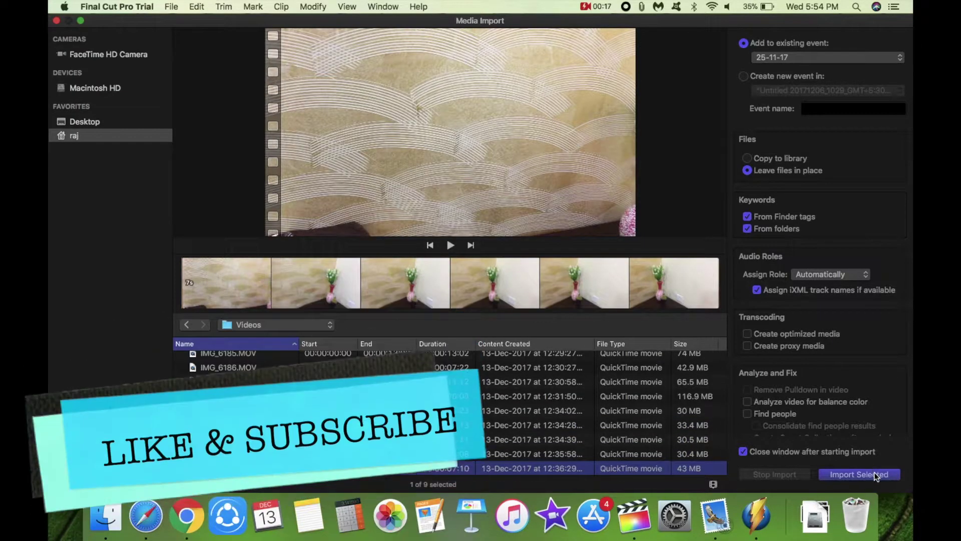
{"action": "key", "text": "super+a"}
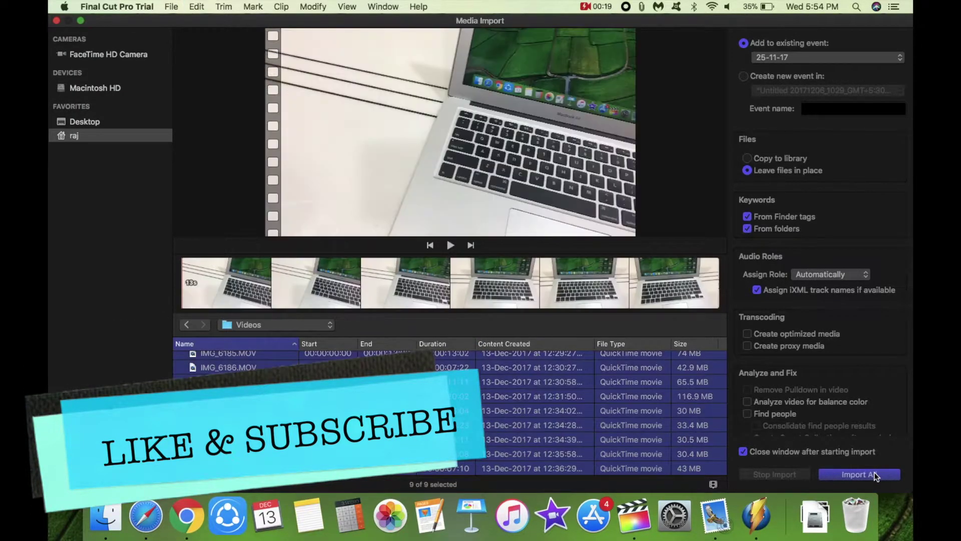
Import all nine clips into the 25-11-17 event and select them in the browser
{"action": "left_click", "coordinate": [874, 473]}
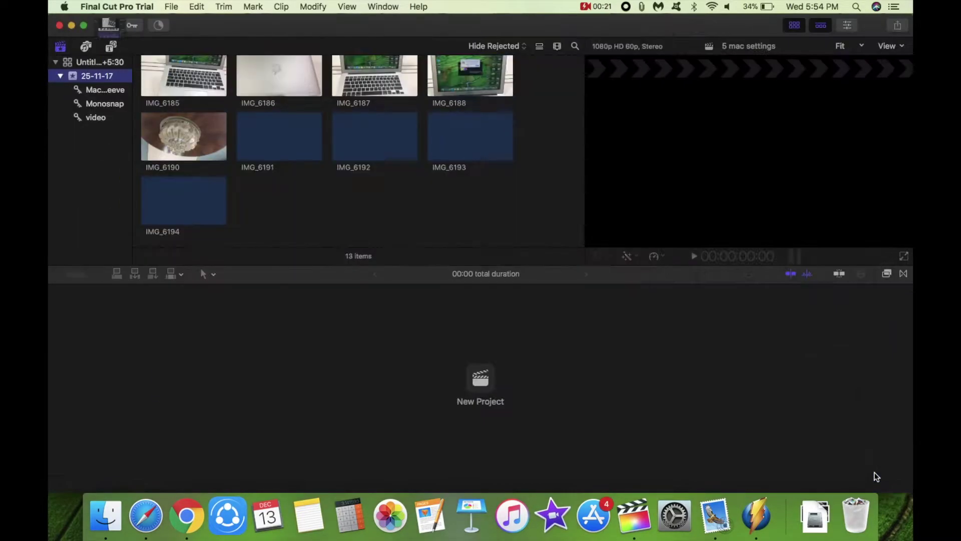
{"action": "left_click", "coordinate": [161, 83]}
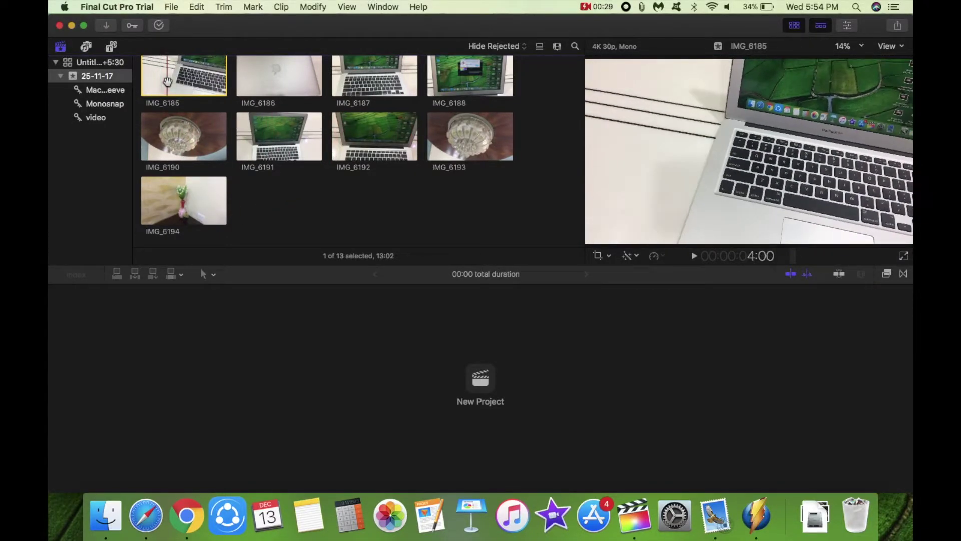
{"action": "key", "text": "super+a"}
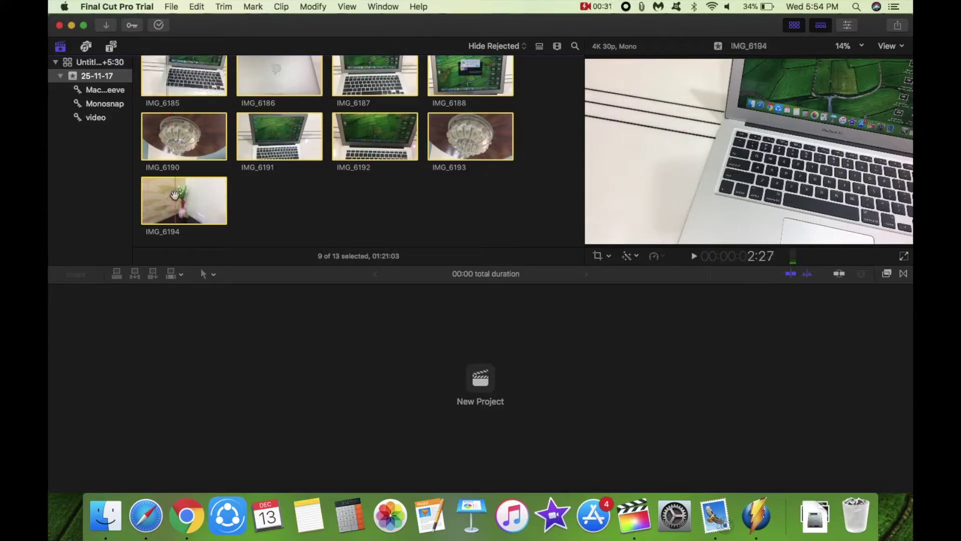
Create a new project named 'test' from the selected clips
{"action": "left_click", "coordinate": [480, 383]}
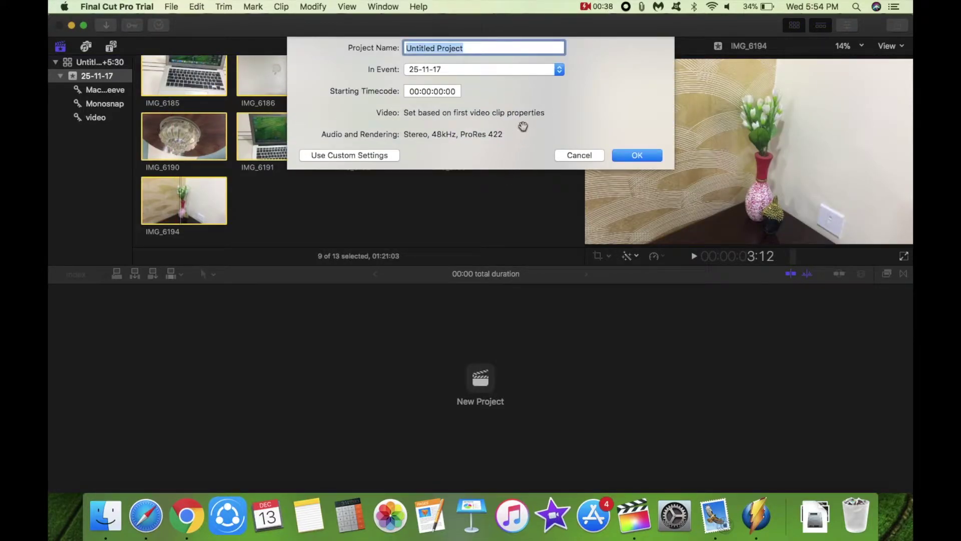
{"action": "type", "text": "test"}
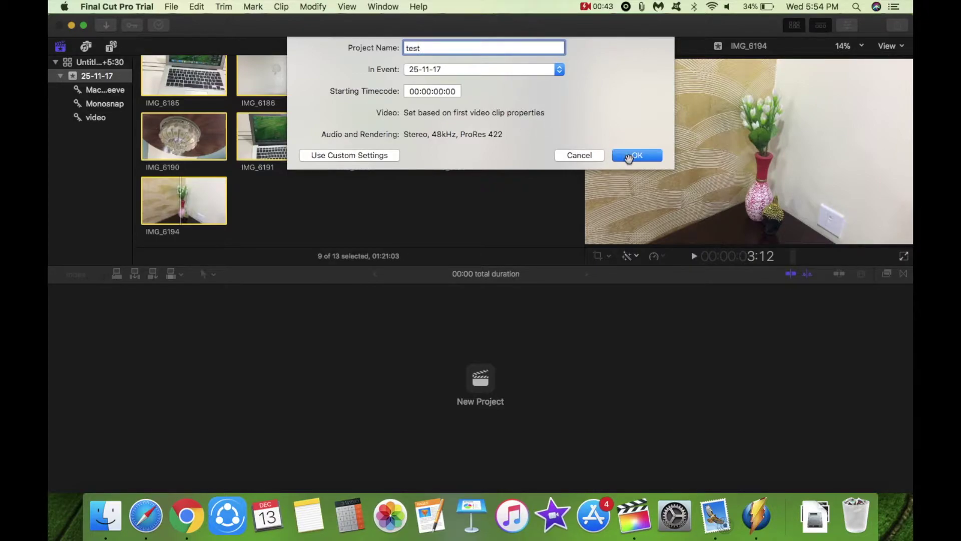
{"action": "left_click", "coordinate": [629, 156]}
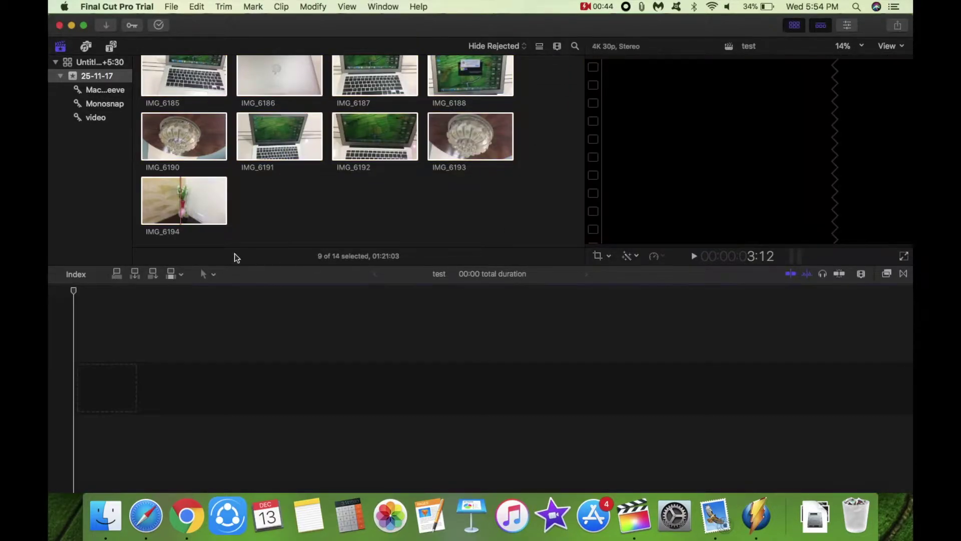
Drag the nine clips onto the test timeline, deselect them, and park the playhead near 00:00:45
{"action": "left_click", "coordinate": [195, 206]}
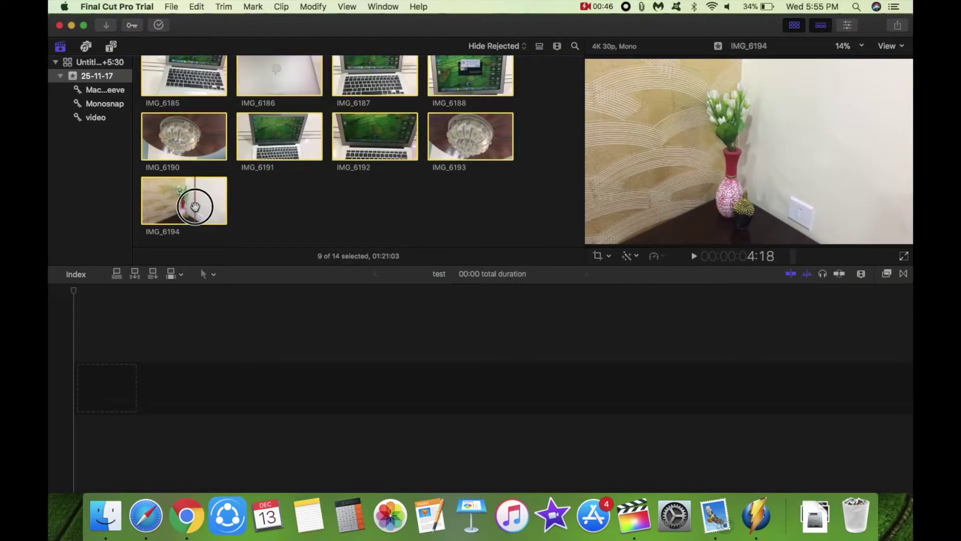
{"action": "left_click_drag", "start_coordinate": [195, 206], "coordinate": [113, 385]}
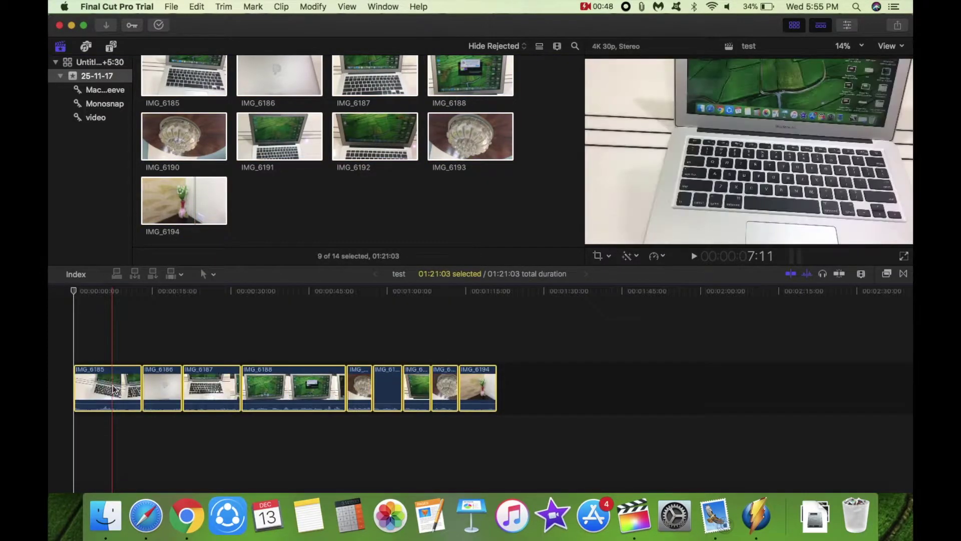
{"action": "left_click", "coordinate": [148, 341]}
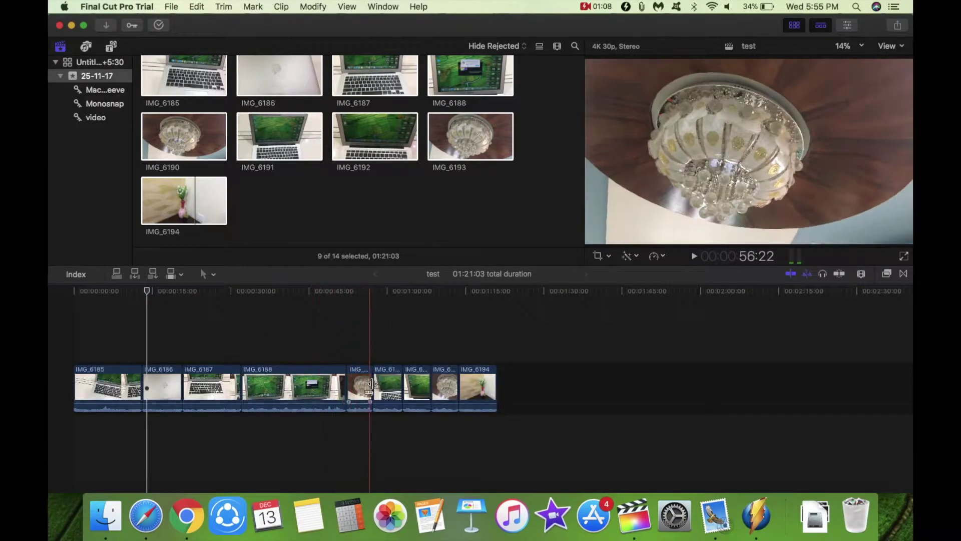
{"action": "left_click", "coordinate": [327, 346]}
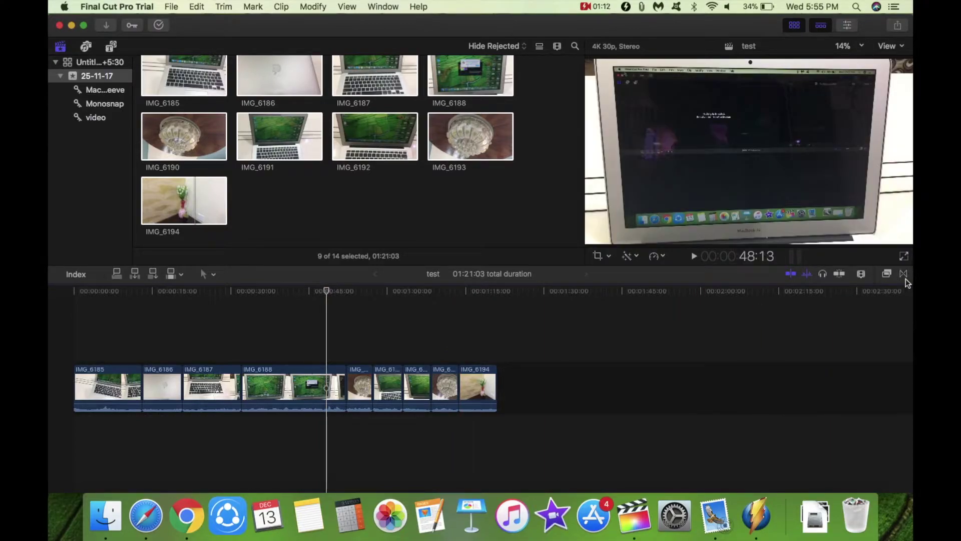
Apply the Color Planes transition between IMG_6187 and IMG_6188 using trimmed media
{"action": "left_click", "coordinate": [903, 274]}
{"action": "left_click", "coordinate": [803, 392]}
{"action": "left_click_drag", "start_coordinate": [803, 392], "coordinate": [242, 394]}
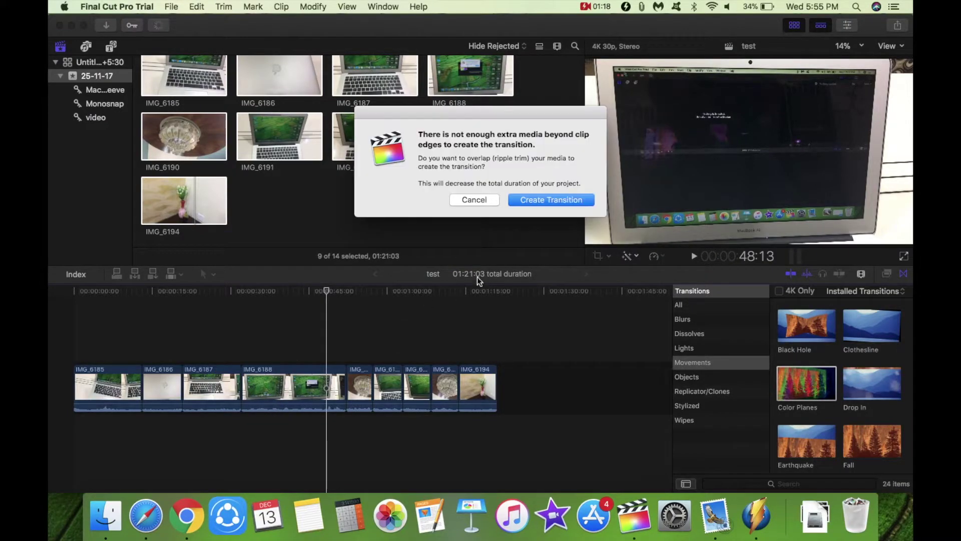
{"action": "left_click", "coordinate": [539, 201]}
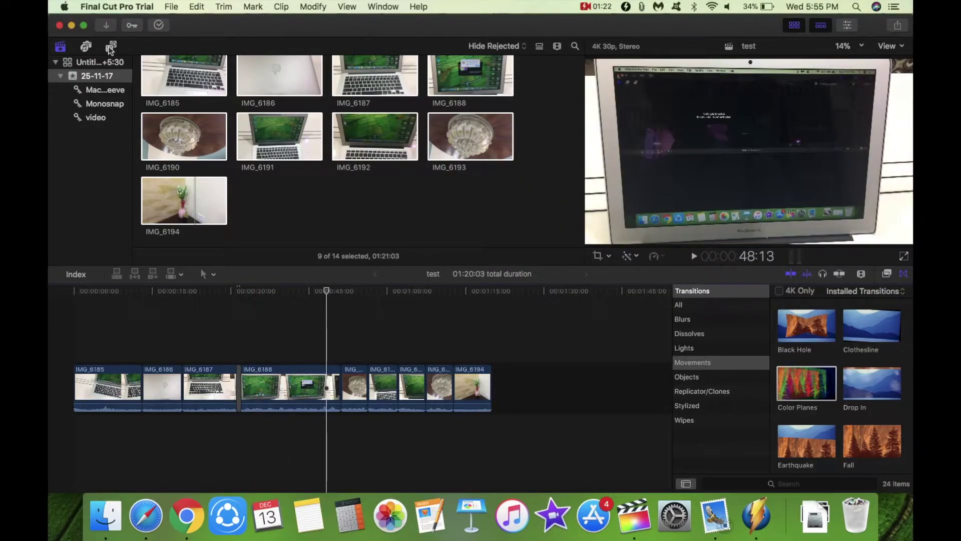
{"action": "left_click", "coordinate": [111, 47]}
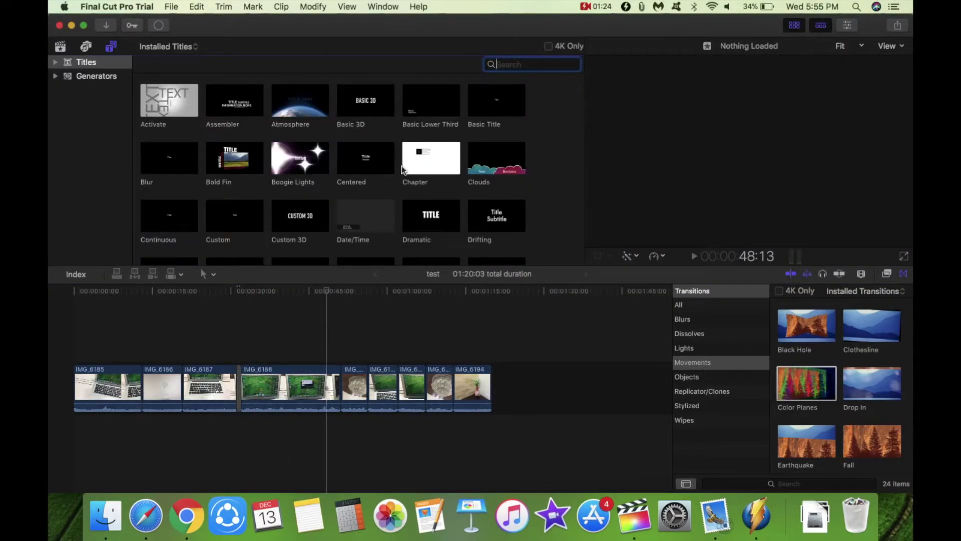
Connect a Dramatic title at the playhead, then a Centered title over the second clip
{"action": "left_click", "coordinate": [435, 221]}
{"action": "key", "text": "q"}
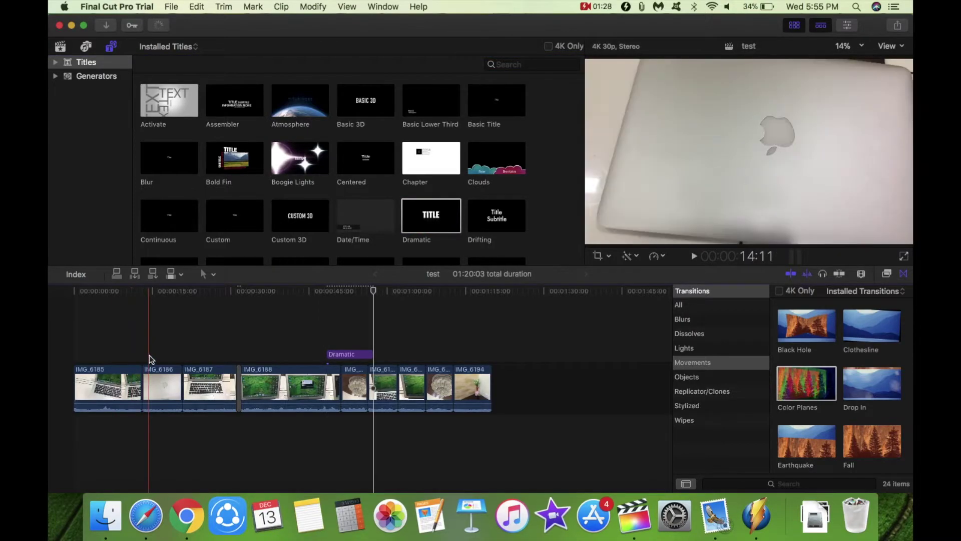
{"action": "left_click", "coordinate": [149, 356]}
{"action": "left_click", "coordinate": [359, 156]}
{"action": "key", "text": "q"}
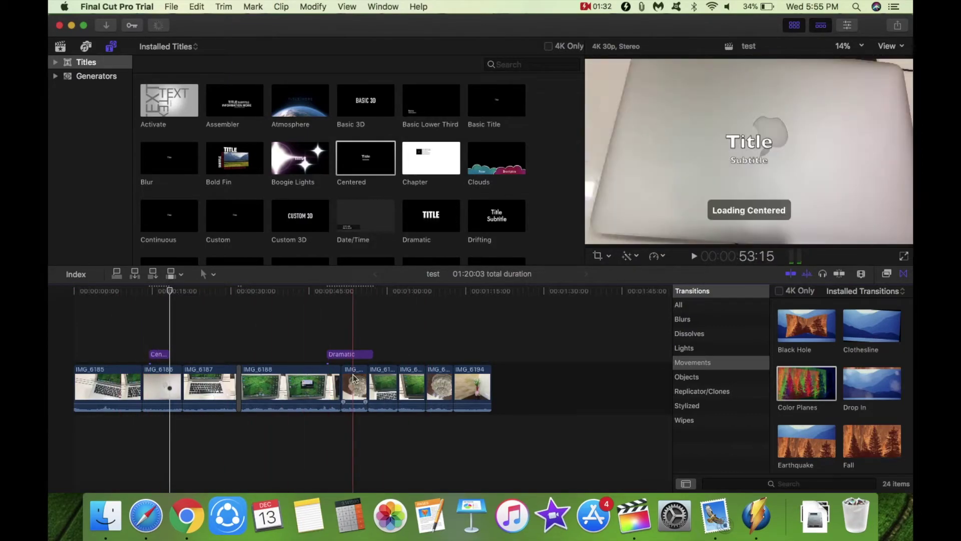
Select the IMG_6188 clip and hide the transitions library to widen the timeline
{"action": "scroll", "coordinate": [353, 374], "scroll_direction": "up", "scroll_amount": 3}
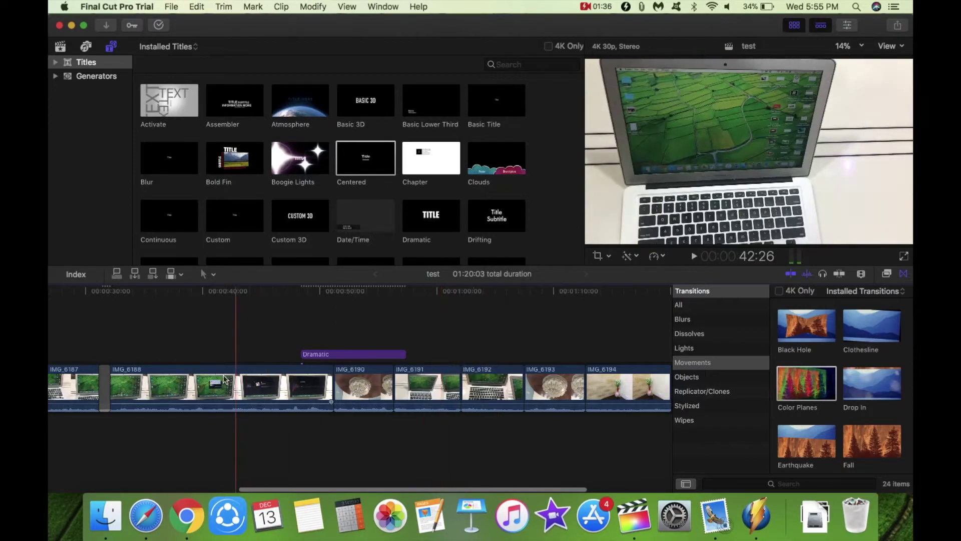
{"action": "scroll", "coordinate": [333, 387], "scroll_direction": "down", "scroll_amount": 5}
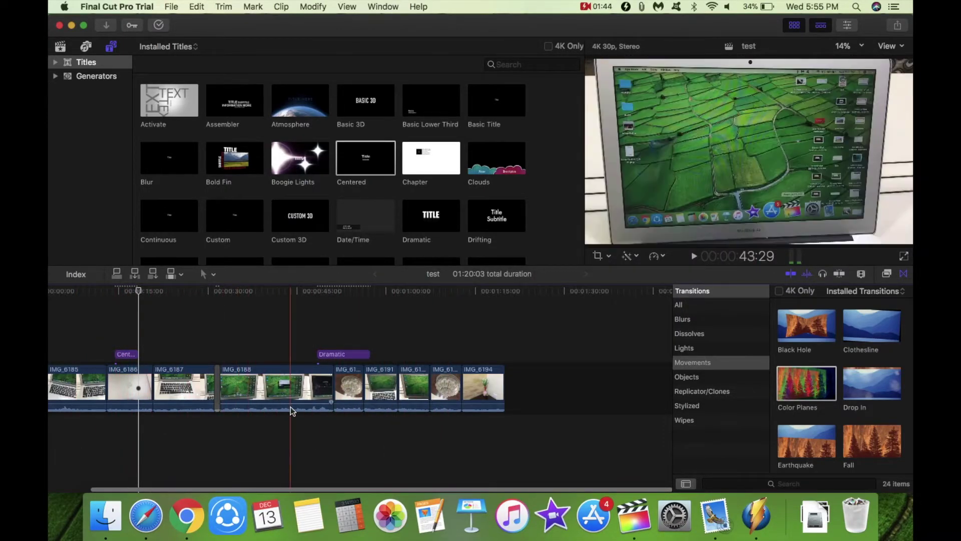
{"action": "left_click", "coordinate": [290, 406]}
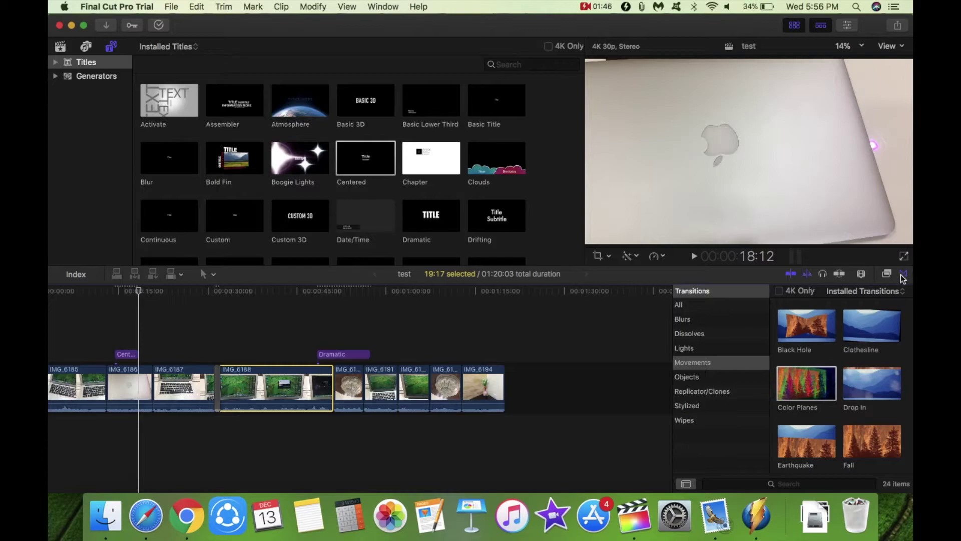
{"action": "left_click", "coordinate": [905, 274]}
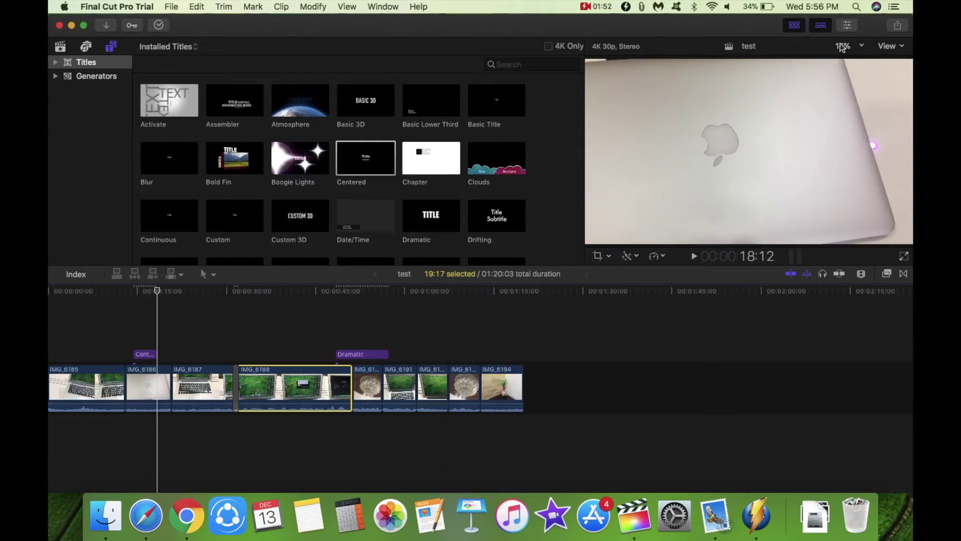
Export the project as a 3840x2160 H.264 Master File named 'test' on the Desktop
{"action": "left_click", "coordinate": [898, 26]}
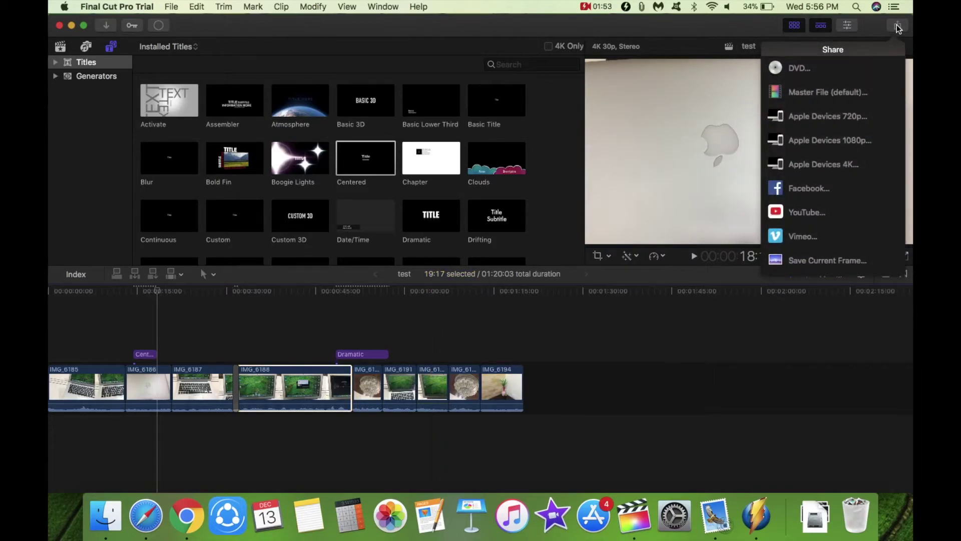
{"action": "left_click", "coordinate": [830, 90]}
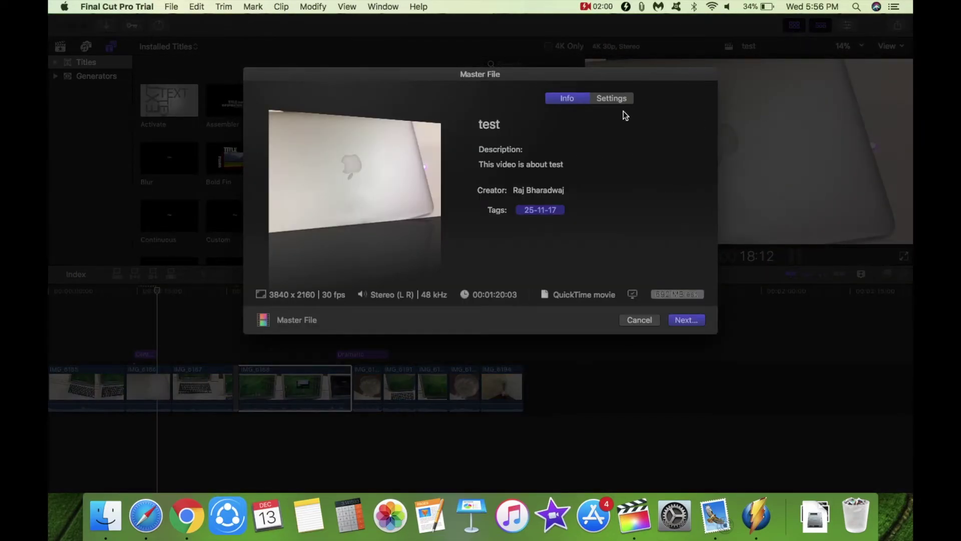
{"action": "left_click", "coordinate": [621, 103]}
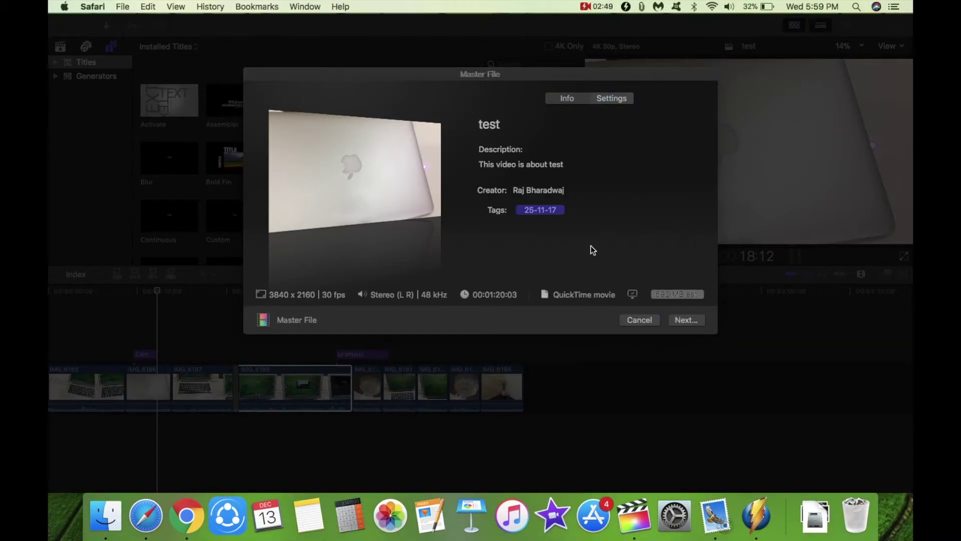
{"action": "key", "text": "ctrl+Up"}
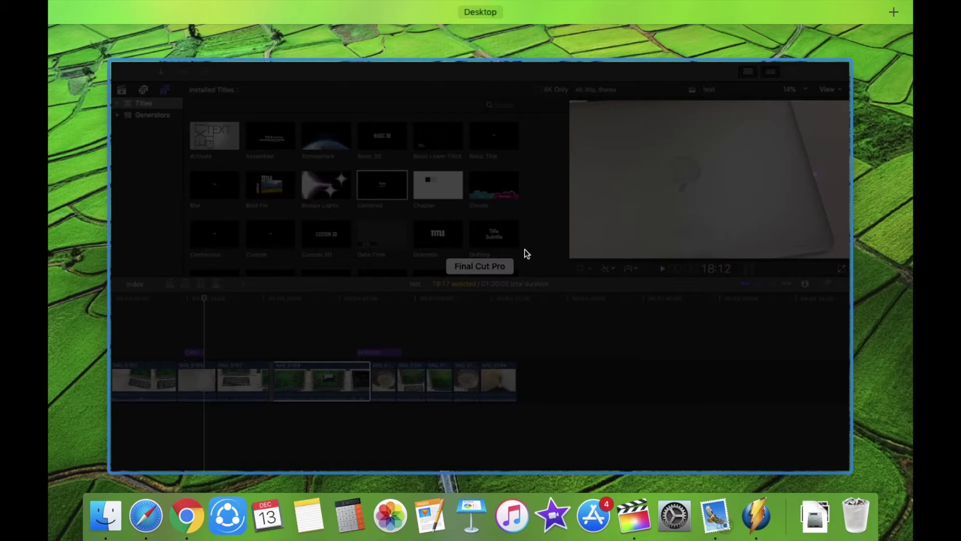
{"action": "left_click", "coordinate": [526, 253]}
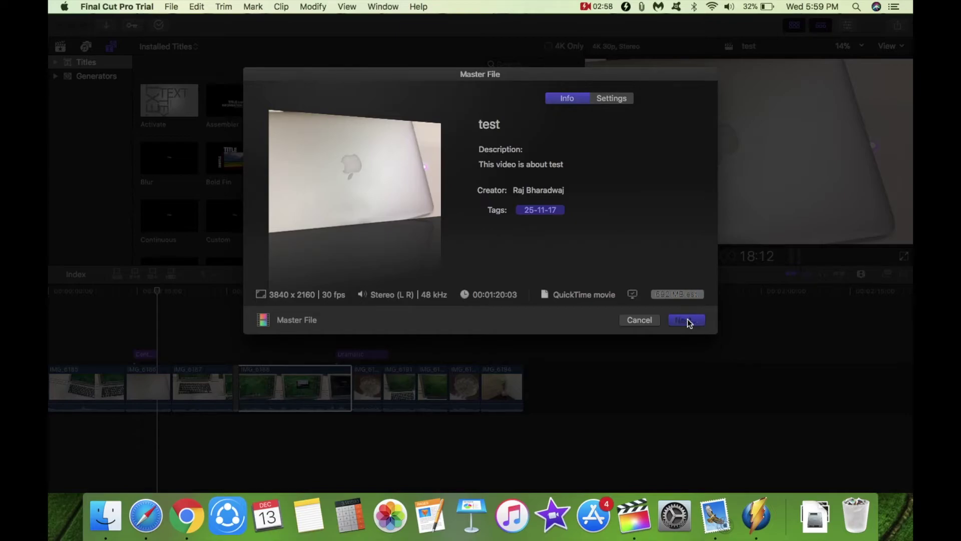
{"action": "left_click", "coordinate": [687, 319]}
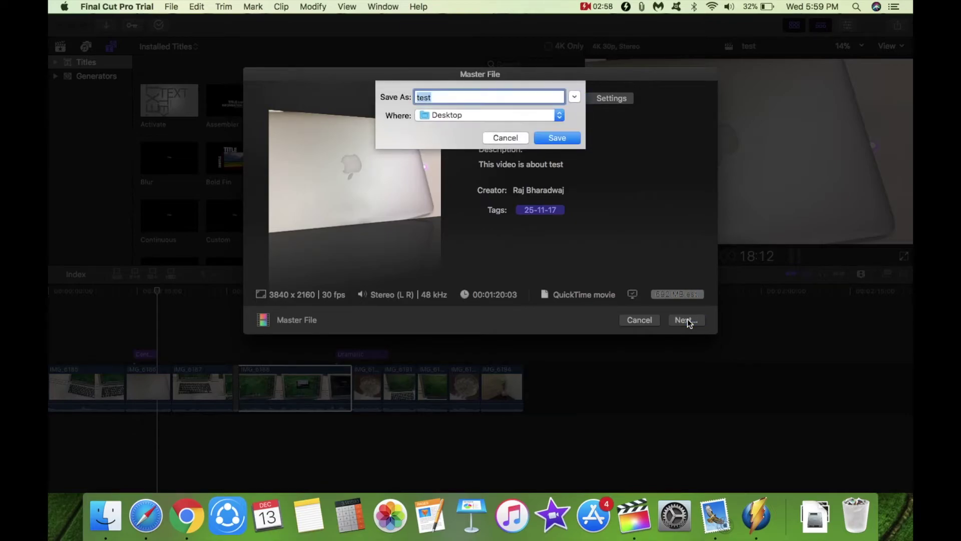
{"action": "left_click", "coordinate": [551, 136]}
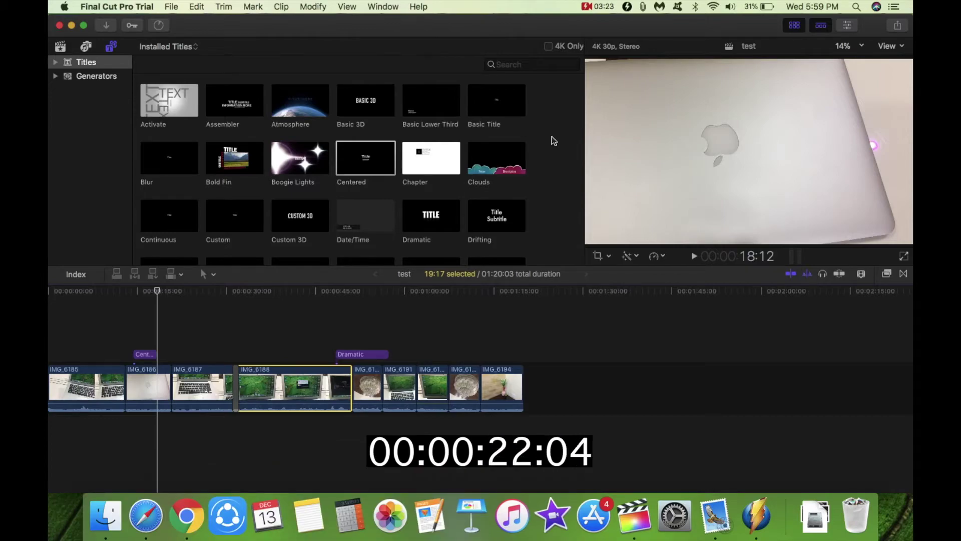
Monitor the Sharing progress in Background Tasks until the test movie plays in QuickTime Player
{"action": "left_click", "coordinate": [159, 26]}
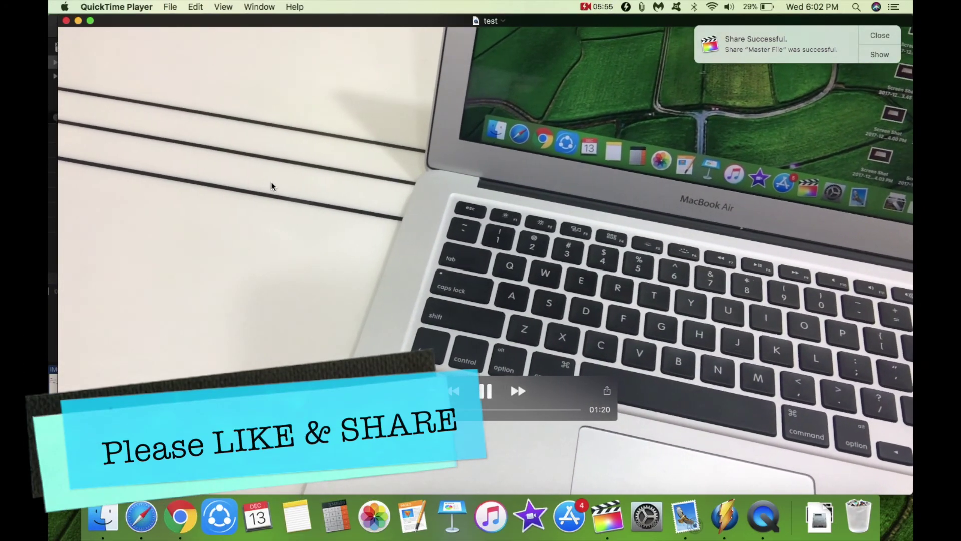
Pause the exported test movie and close its QuickTime Player window
{"action": "key", "text": "space"}
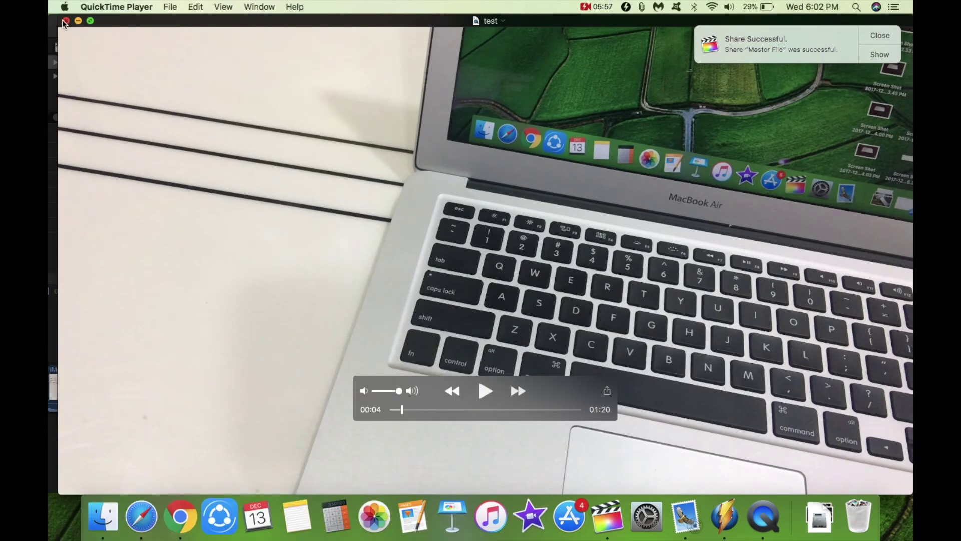
{"action": "left_click", "coordinate": [65, 21]}
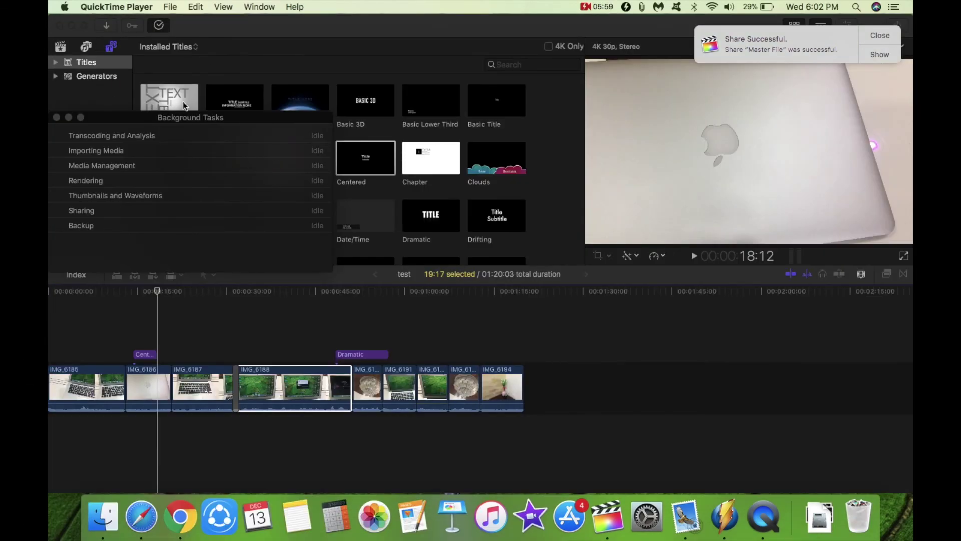
{"action": "scroll", "coordinate": [171, 416], "scroll_direction": "left", "scroll_amount": 3}
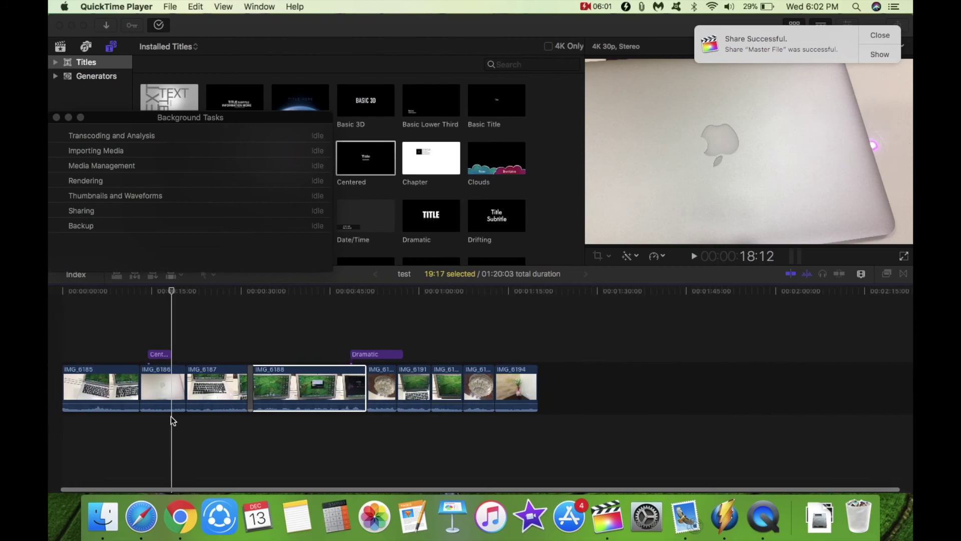